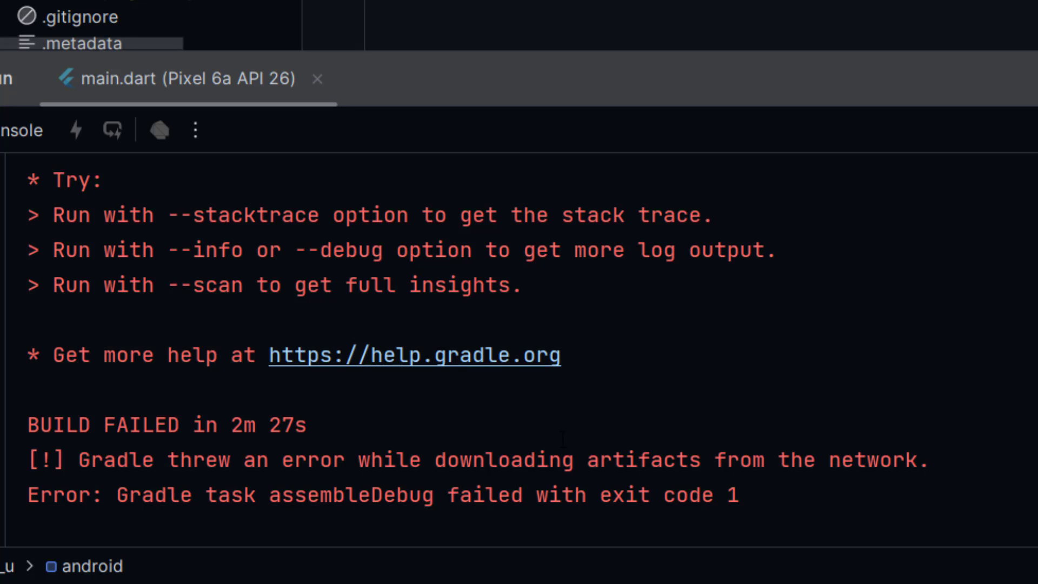
# Step: Highlight the Gradle 'error while downloading artifacts' line in the Run console, then reselect it
pyautogui.moveTo(78, 460); pyautogui.dragTo(929, 460)
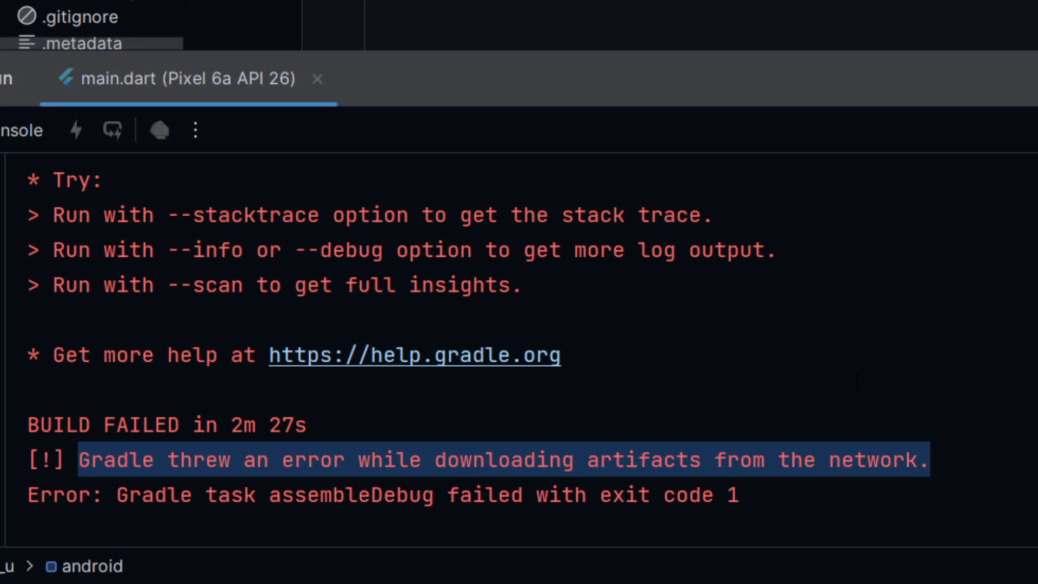
pyautogui.click(765, 459)
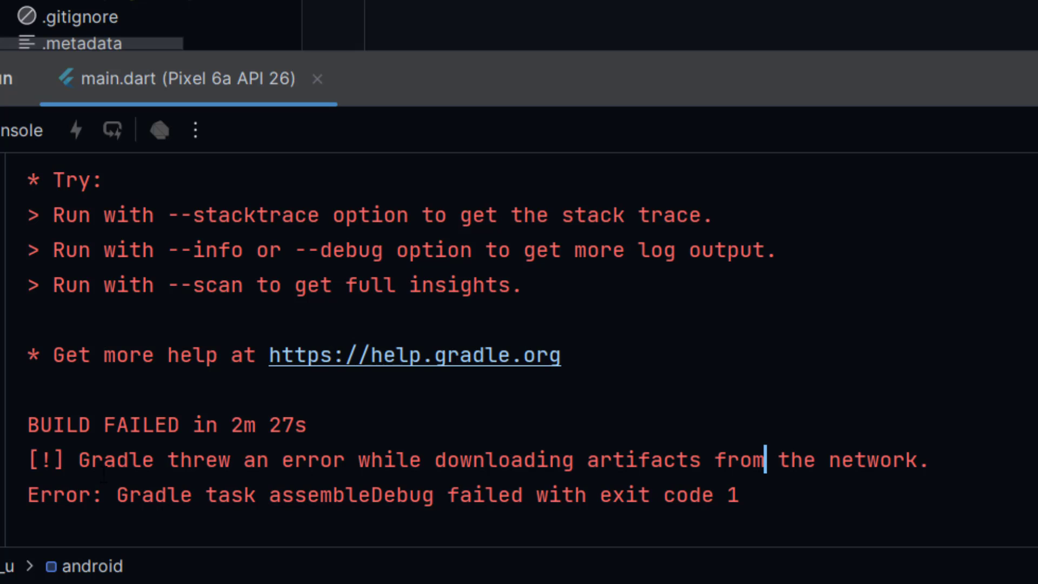
pyautogui.moveTo(79, 459); pyautogui.dragTo(930, 461)
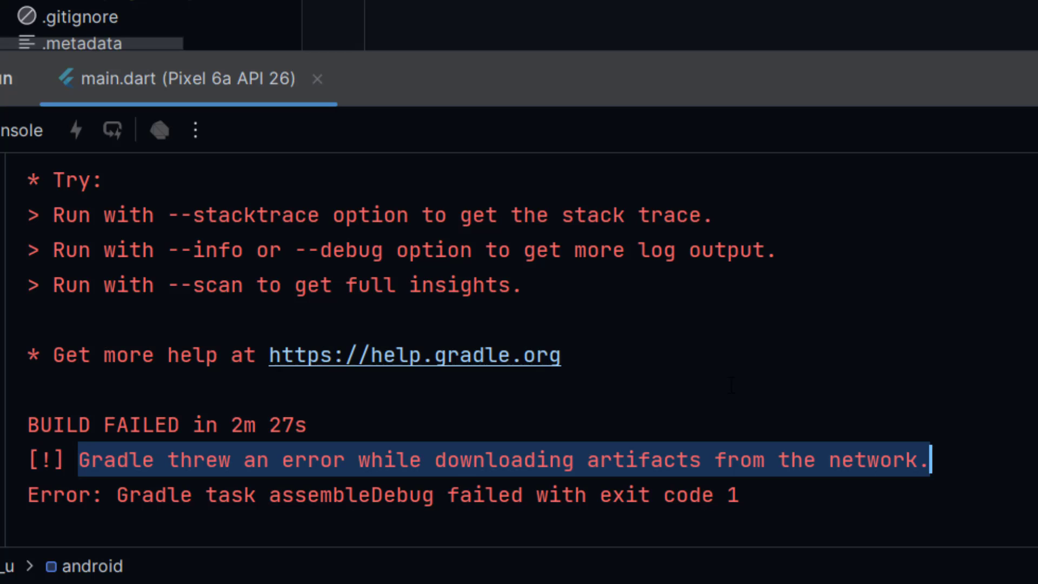